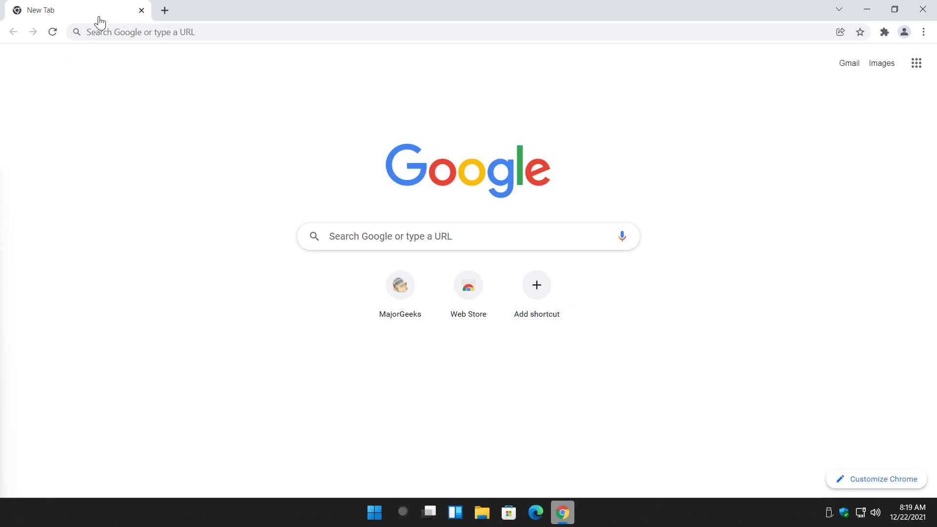
# Step: Open a second tab and load the chrome://flags Experiments page
pyautogui.click(165, 11)
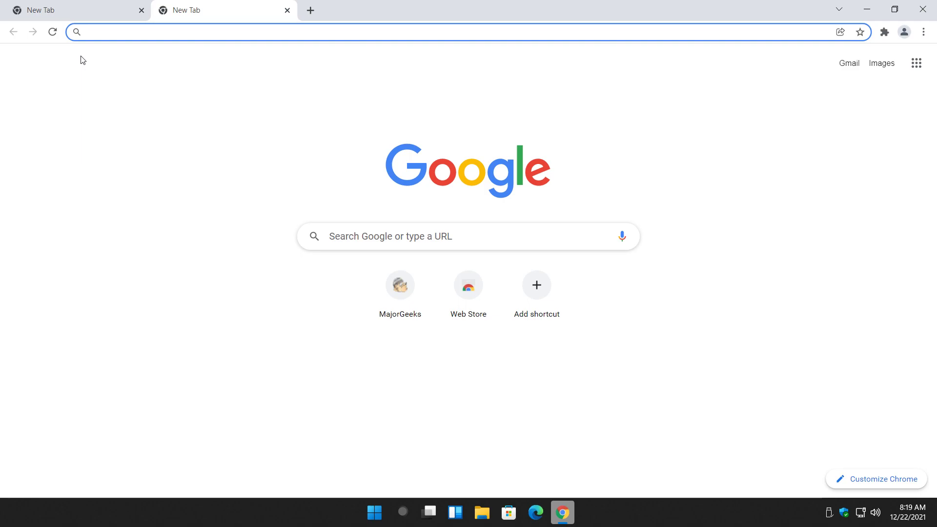
pyautogui.write('chrome')
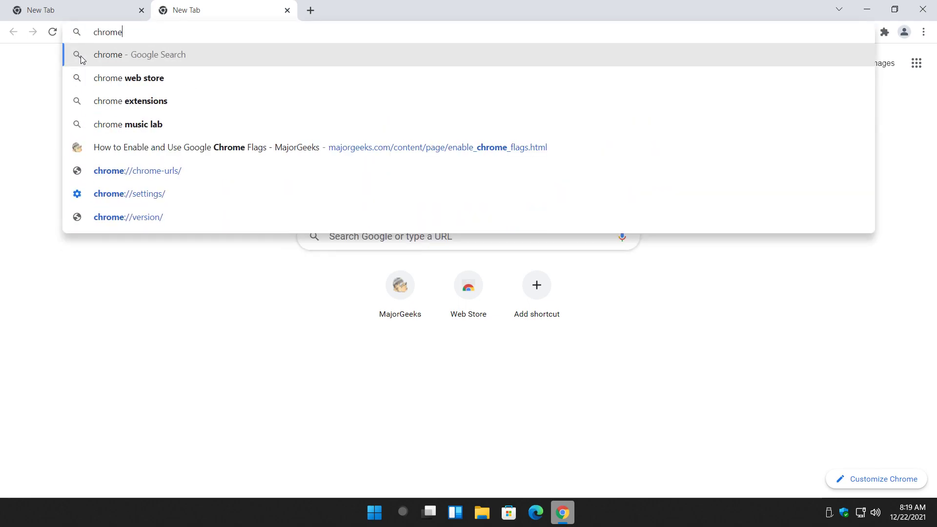
pyautogui.write(':/')
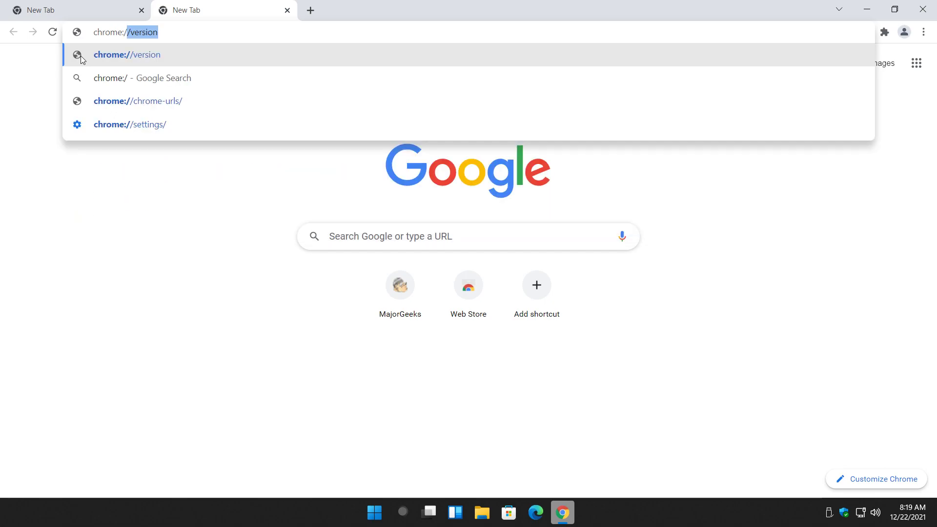
pyautogui.write('/flags')
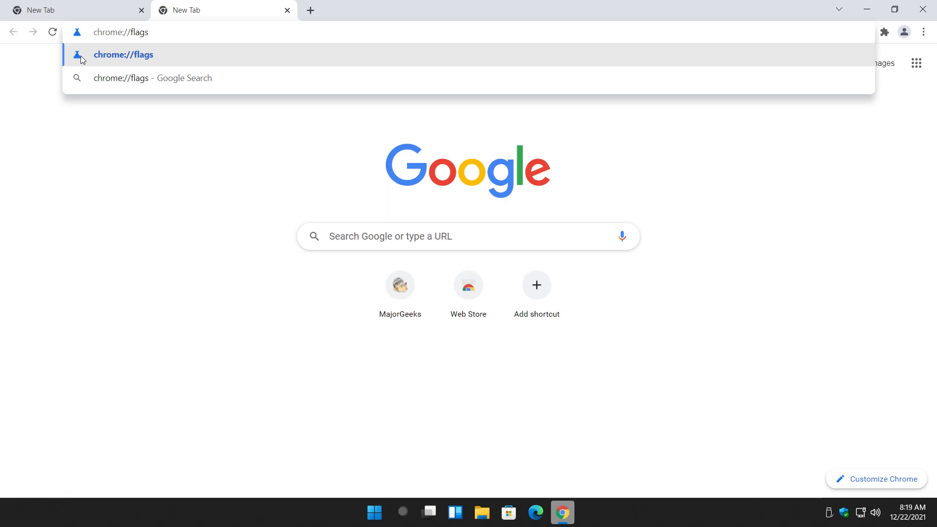
pyautogui.click(81, 59)
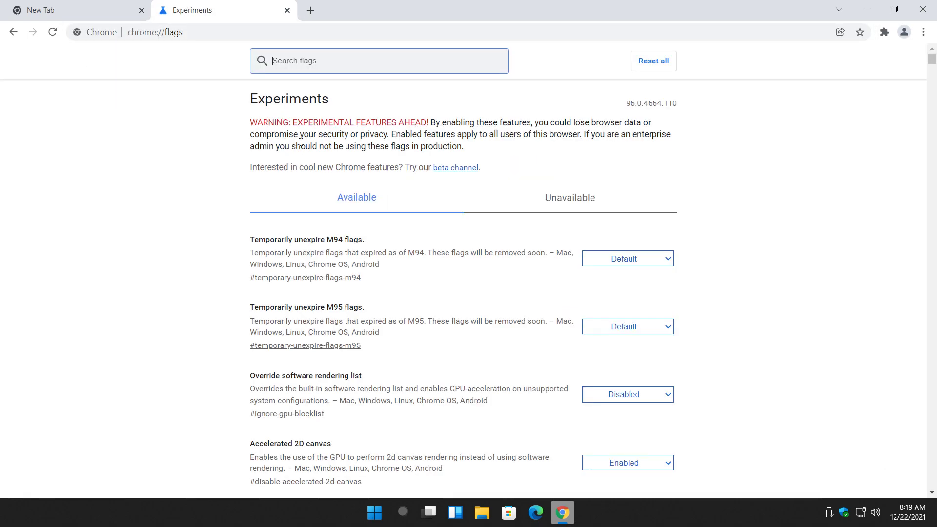
pyautogui.click(584, 201)
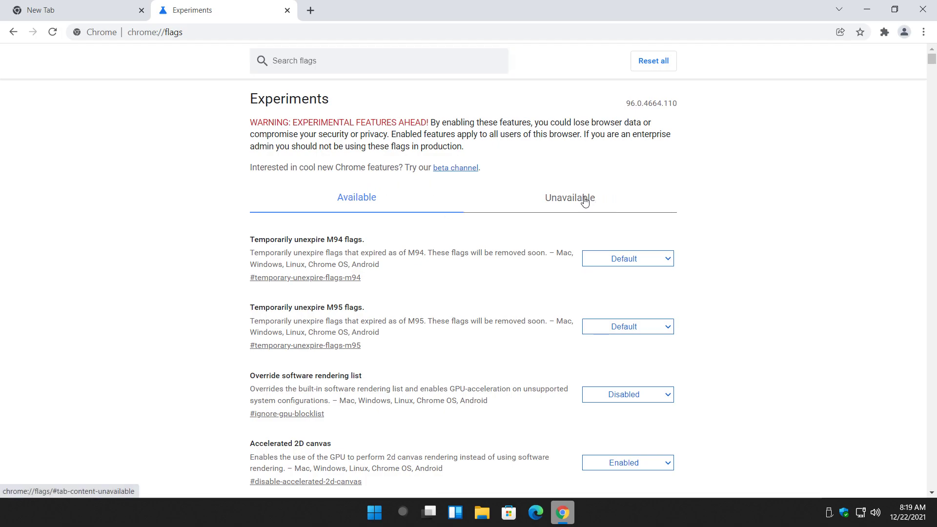
pyautogui.scroll(-1, 324, 317)
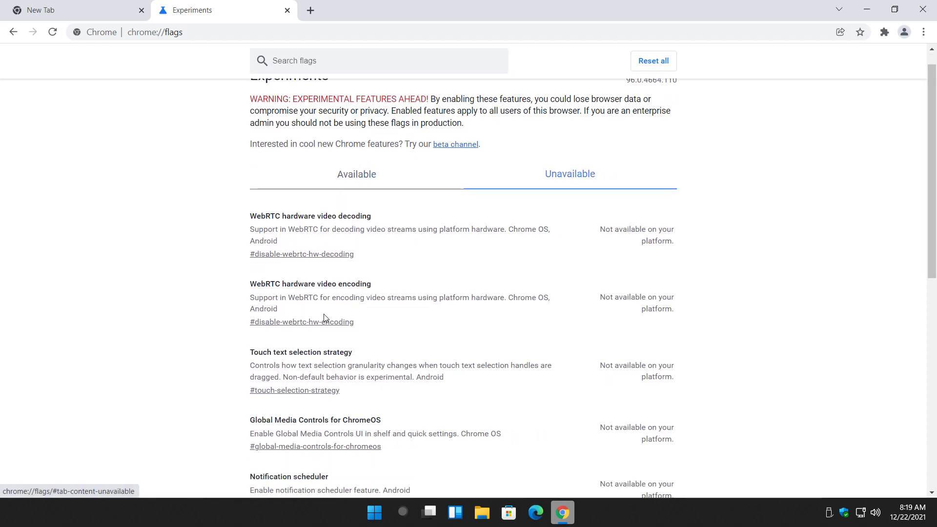
pyautogui.scroll(2, 440, 304)
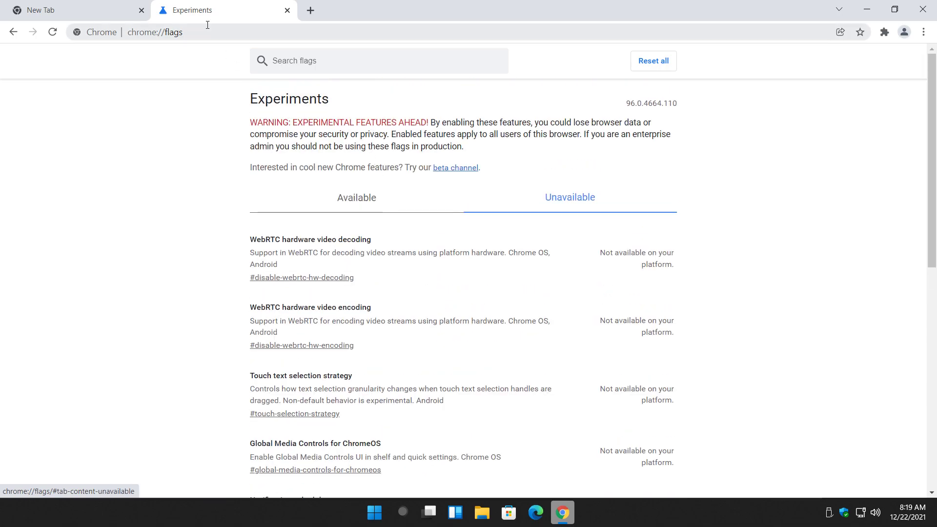
pyautogui.click(350, 203)
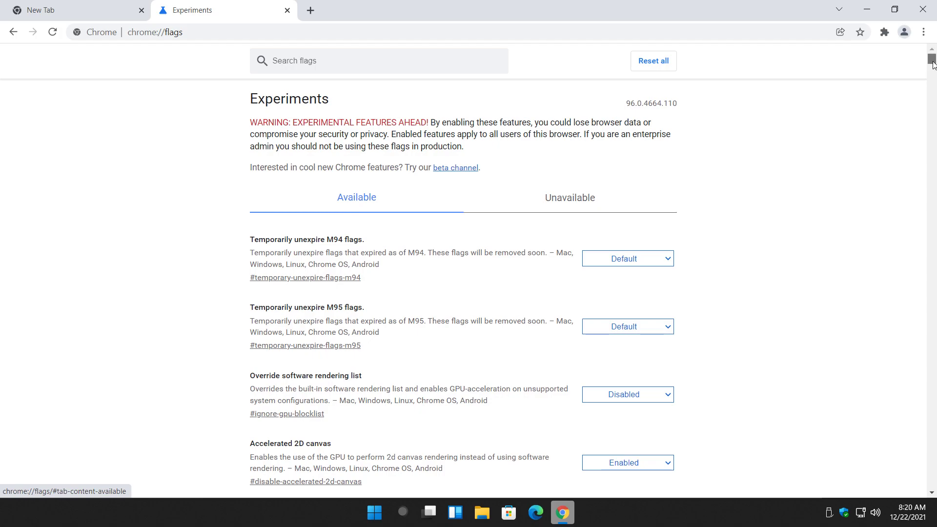
pyautogui.moveTo(932, 60)
pyautogui.mouseDown()
pyautogui.moveTo(932, 478)
pyautogui.moveTo(933, 59)
pyautogui.mouseUp()
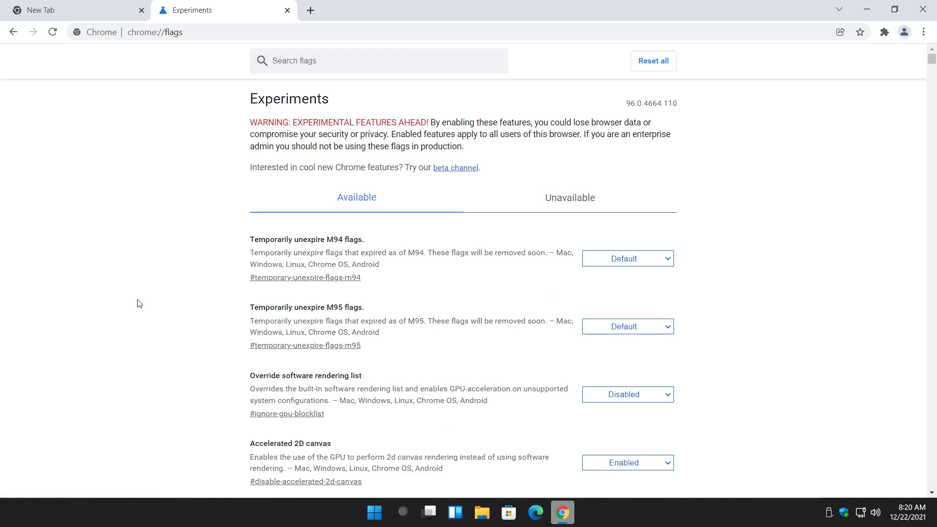
pyautogui.scroll(-2, 138, 303)
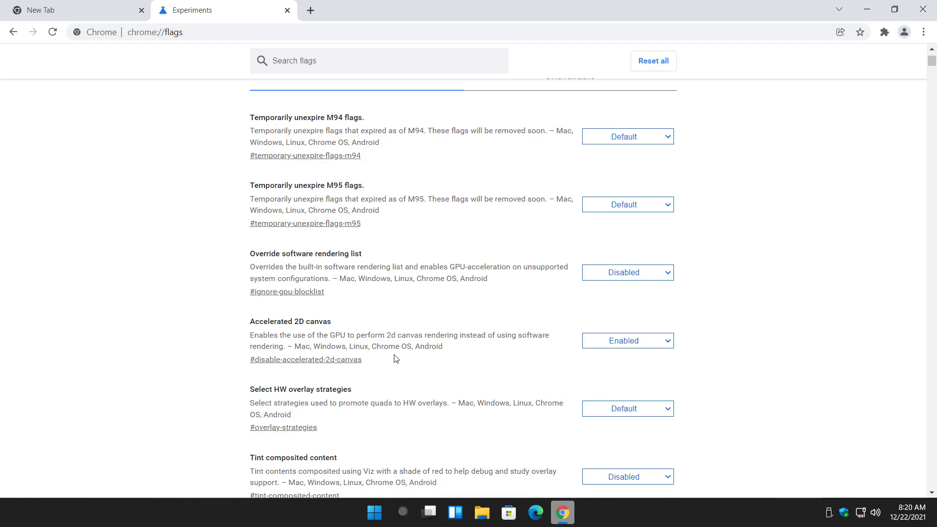
pyautogui.scroll(2, 395, 359)
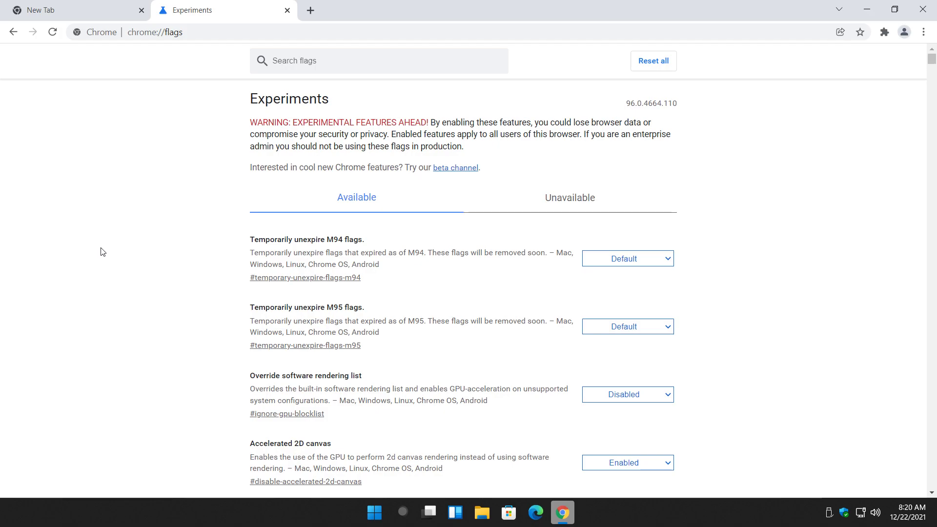
# Step: Search the flags for 'Windows 11', set Windows 11 Style Menus to Enabled, and relaunch Chrome
pyautogui.click(311, 64)
pyautogui.write('Windows 11')
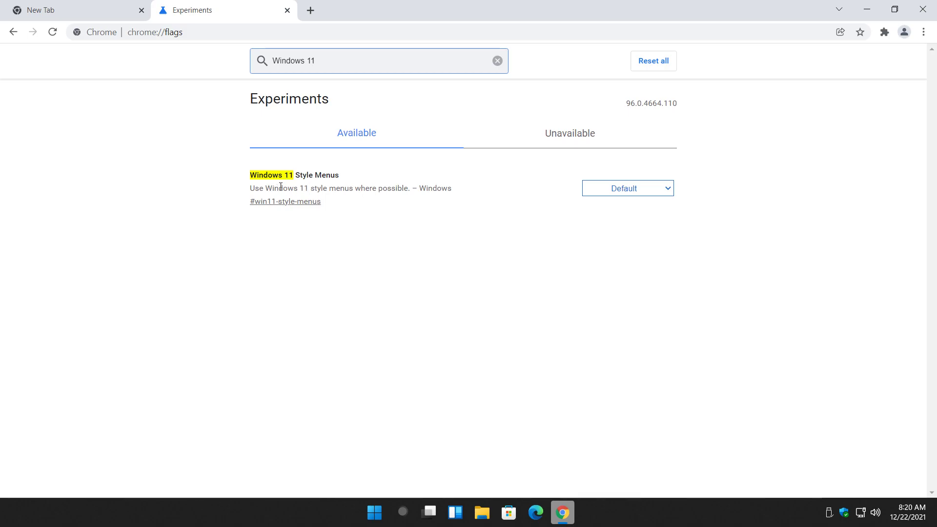
pyautogui.click(670, 191)
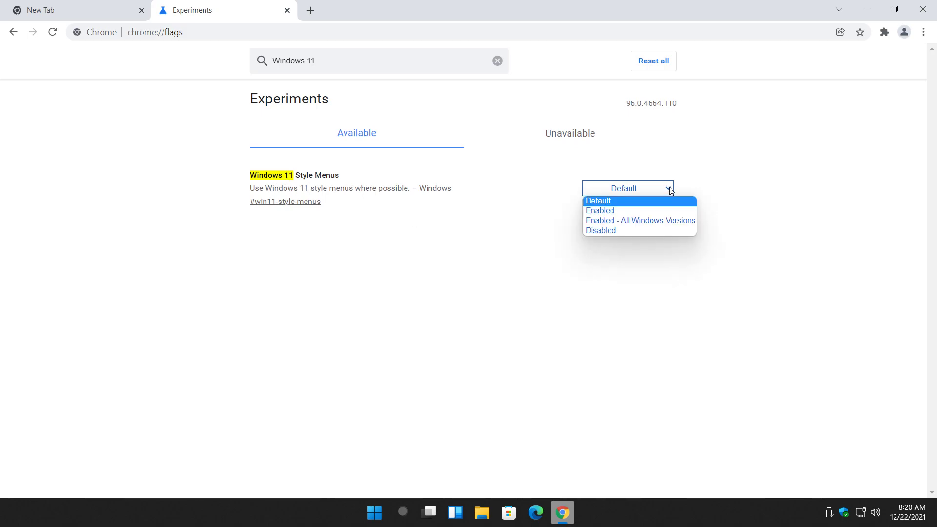
pyautogui.click(645, 221)
pyautogui.click(643, 192)
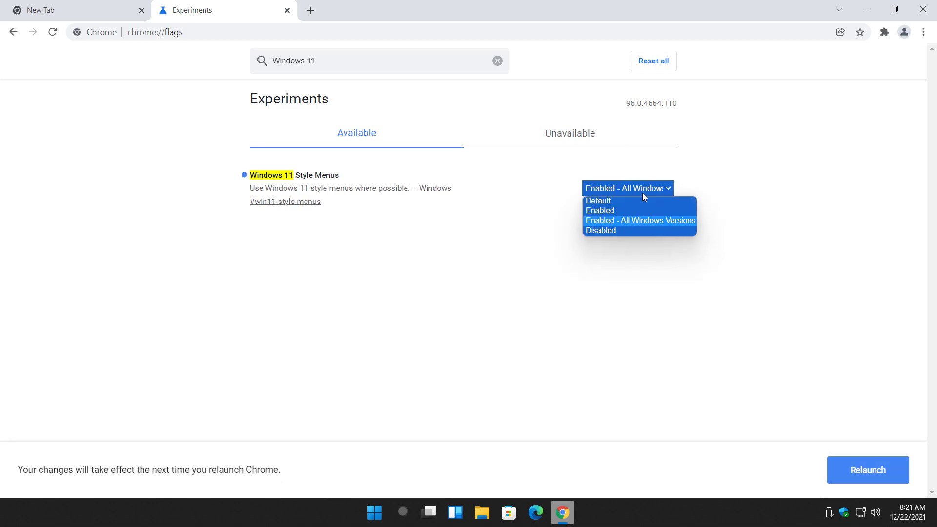
pyautogui.click(626, 213)
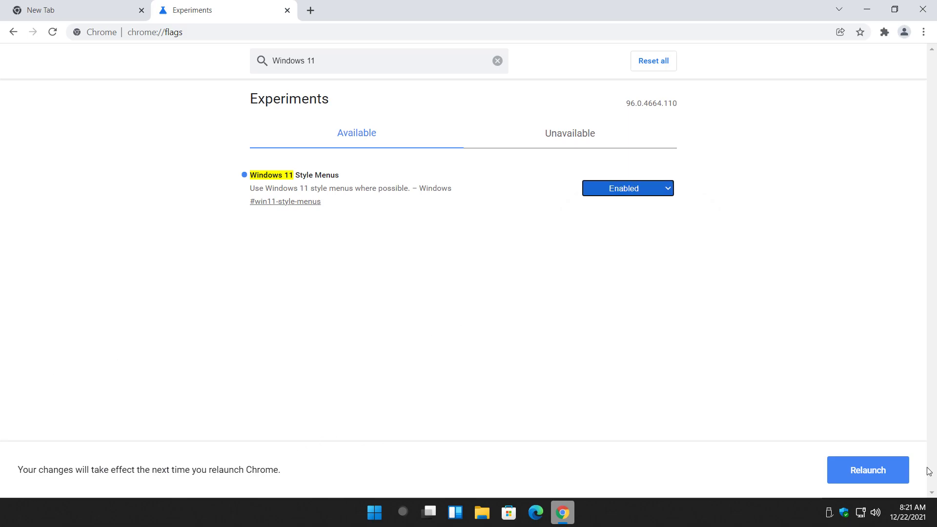
pyautogui.click(879, 471)
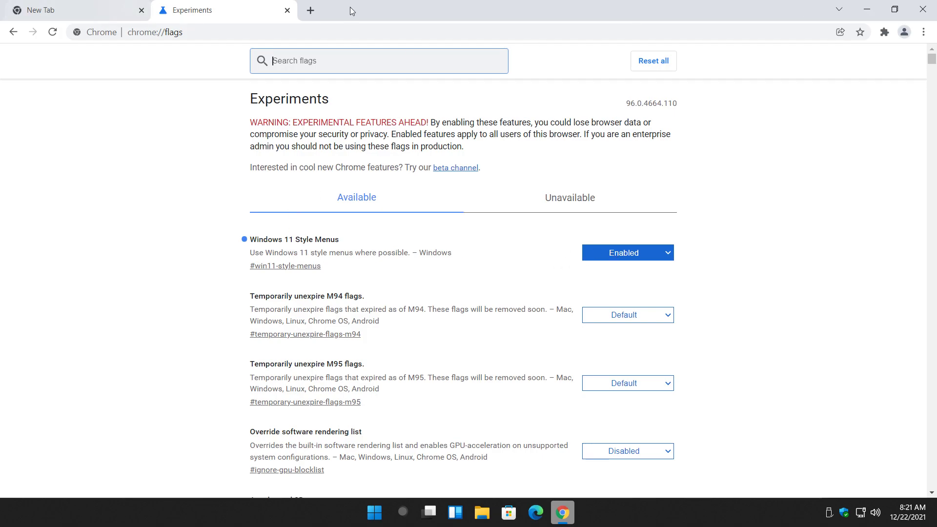
# Step: Reset Windows 11 Style Menus to Default and relaunch Chrome to apply it
pyautogui.click(311, 10)
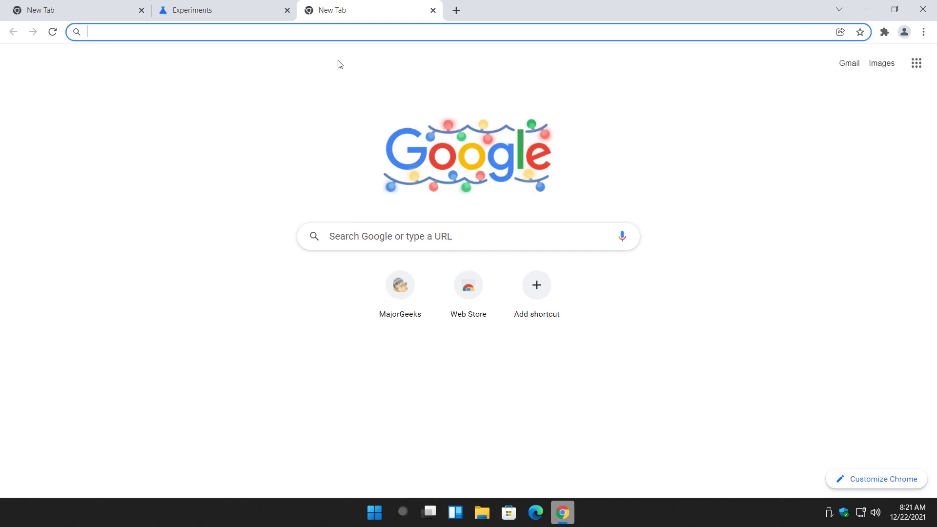
pyautogui.click(433, 9)
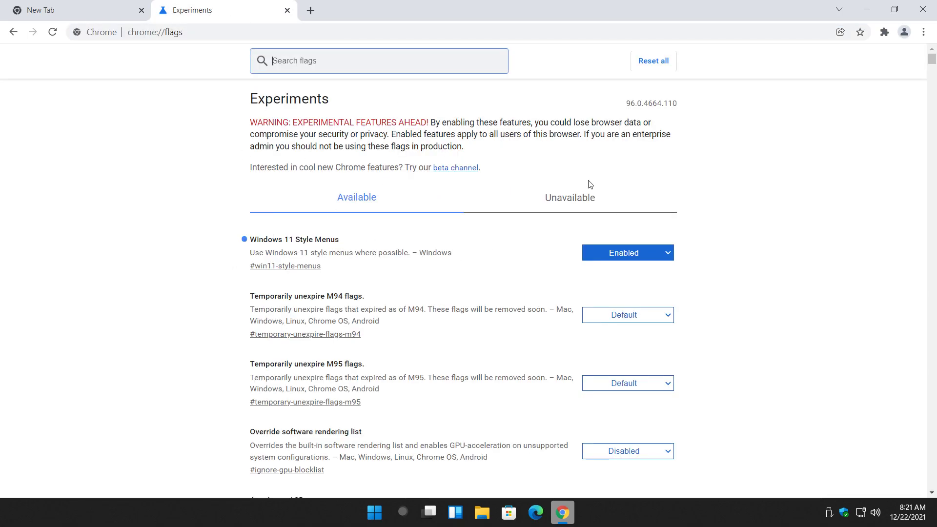
pyautogui.click(640, 251)
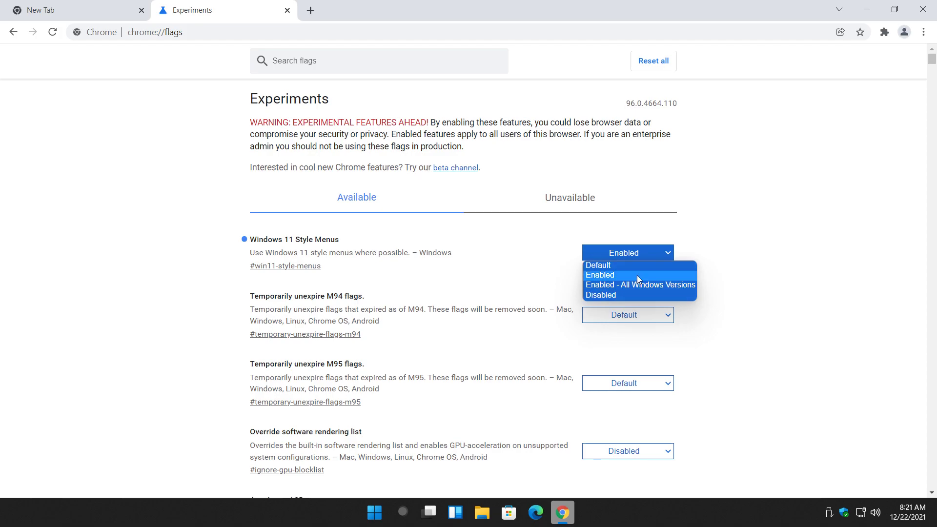
pyautogui.click(638, 269)
pyautogui.click(836, 481)
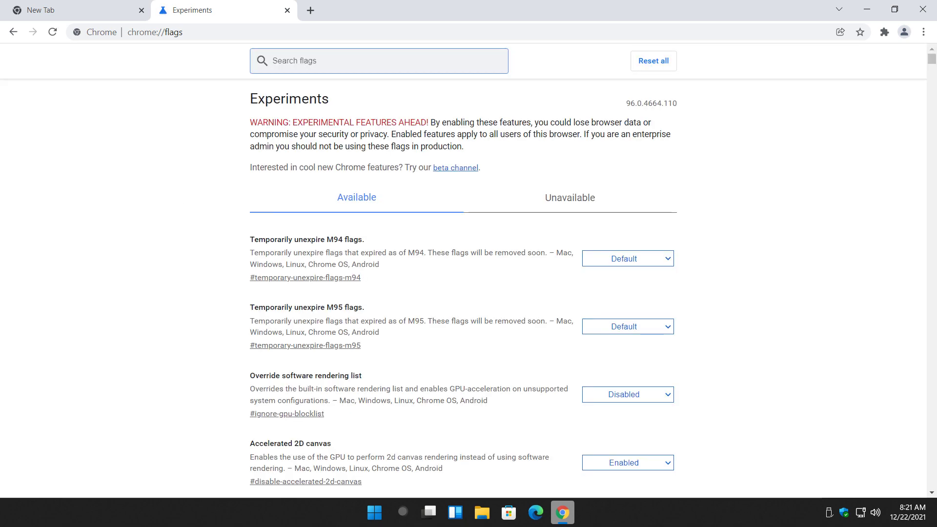
pyautogui.click(160, 215)
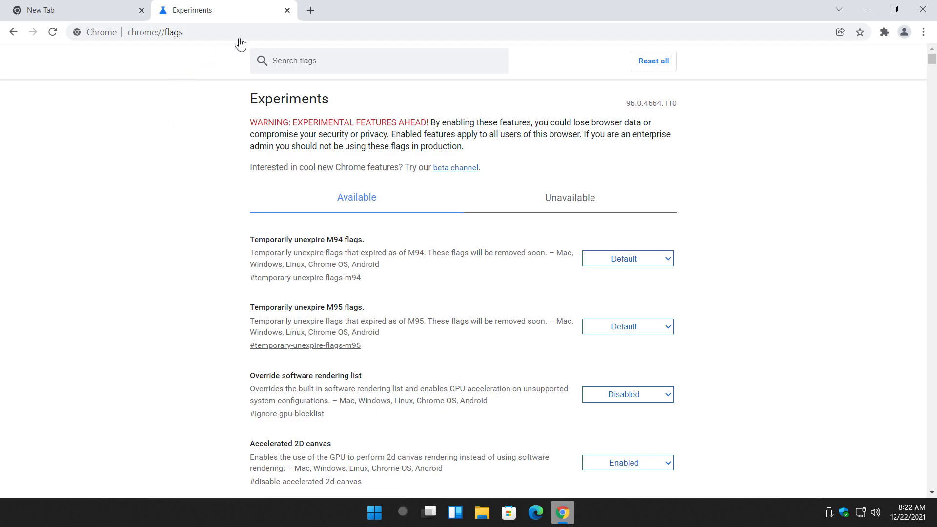
pyautogui.click(287, 10)
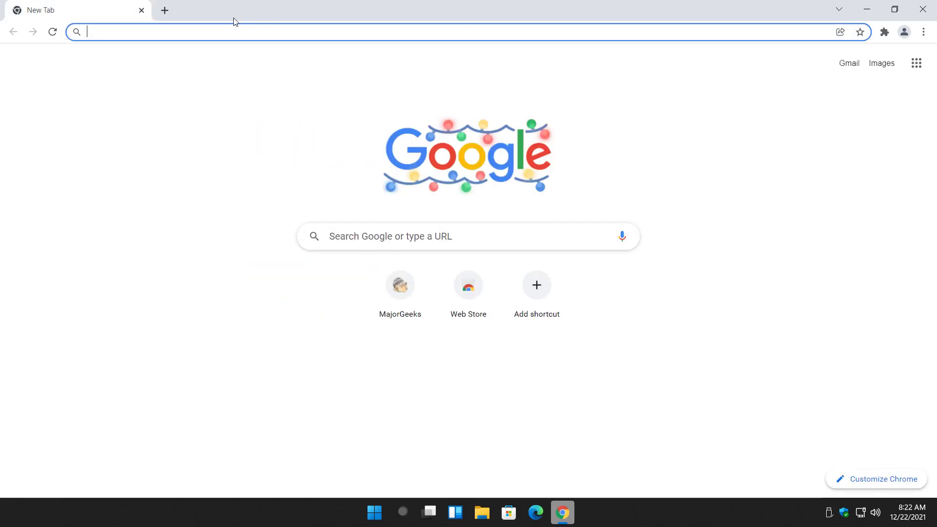
pyautogui.click(163, 11)
pyautogui.write('chrome://flags/#win11-style-menus')
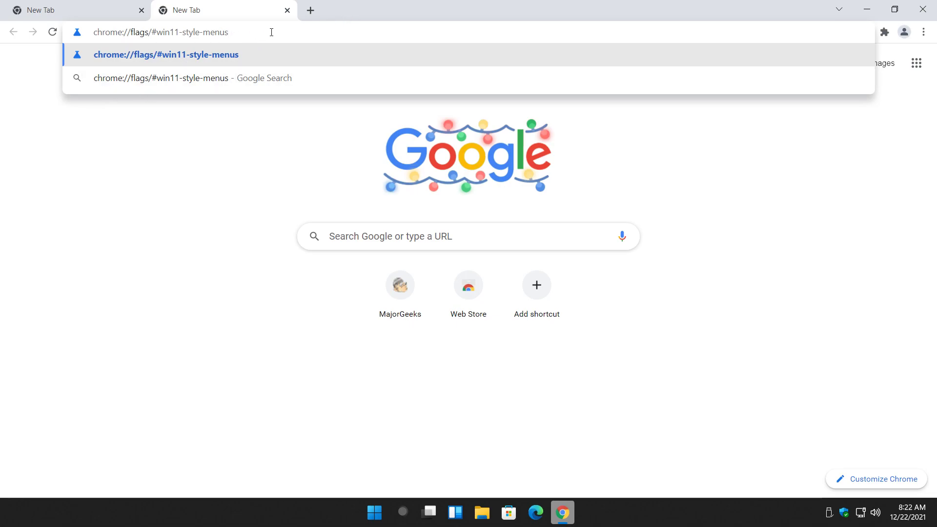
pyautogui.press('Return')
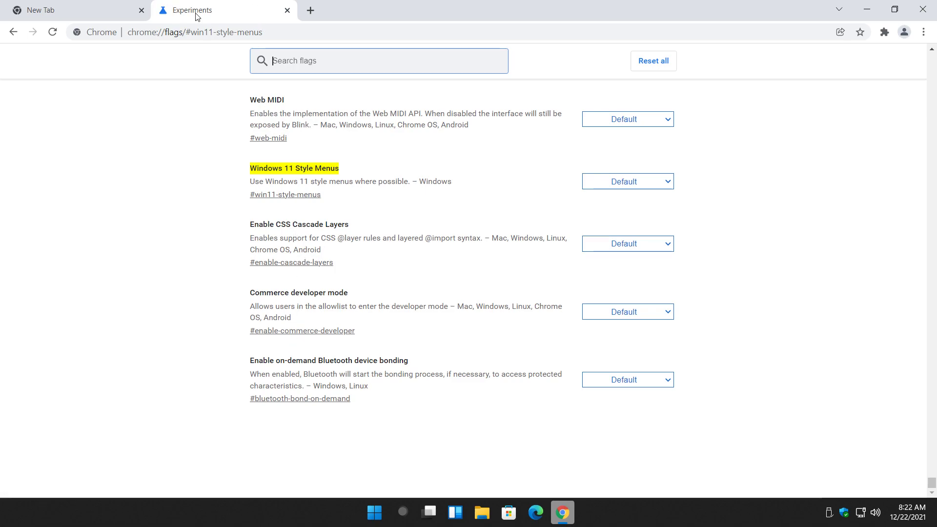
pyautogui.click(164, 32)
pyautogui.click(188, 32)
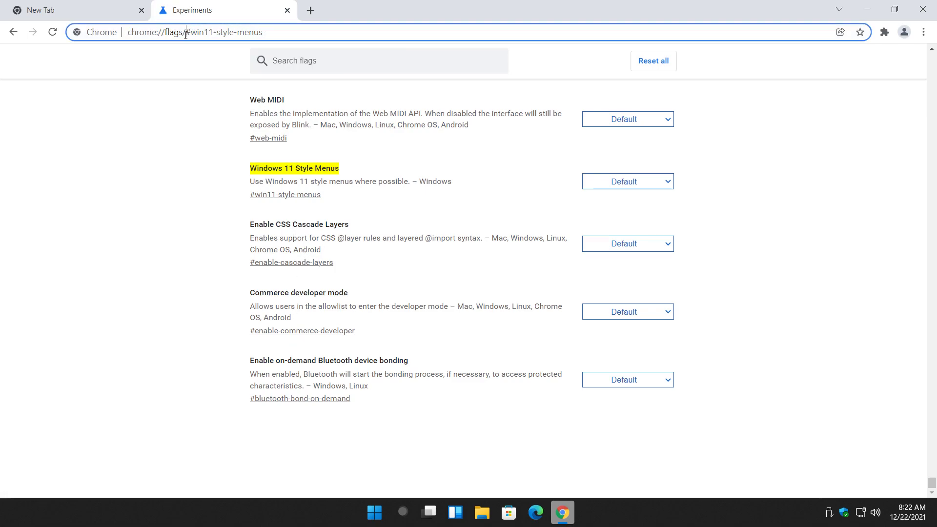
pyautogui.moveTo(189, 32); pyautogui.dragTo(358, 43)
pyautogui.press('BackSpace')
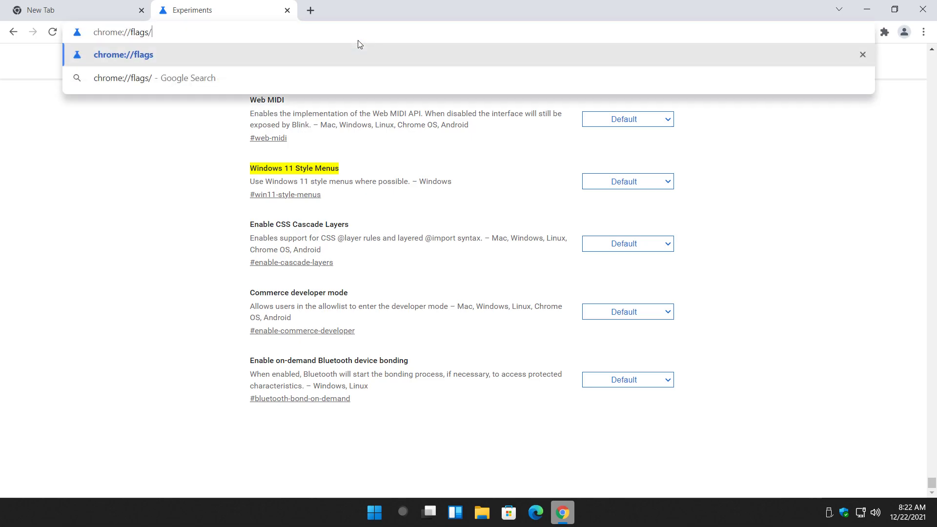
pyautogui.press('Return')
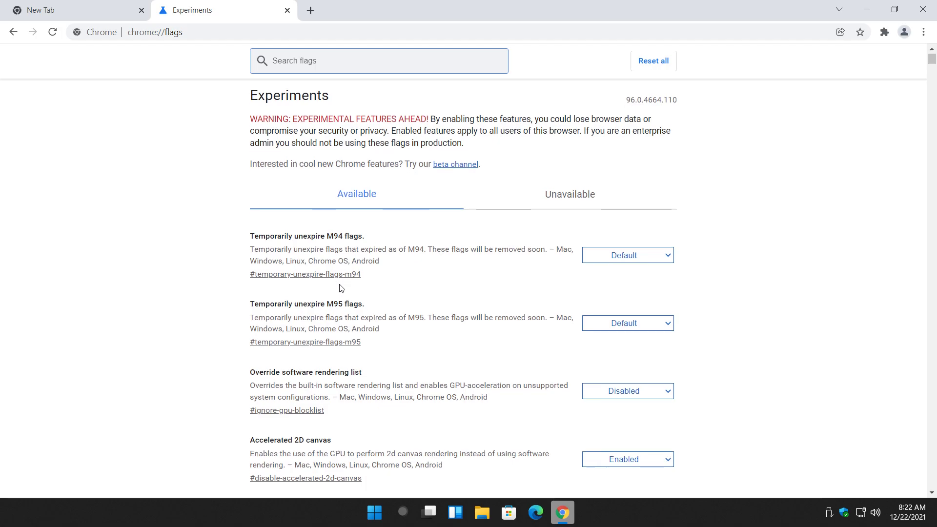
# Step: Jump to the Accelerated 2D canvas flag and copy its chrome://flags/#disable-accelerated-2d-canvas address
pyautogui.scroll(-3, 337, 284)
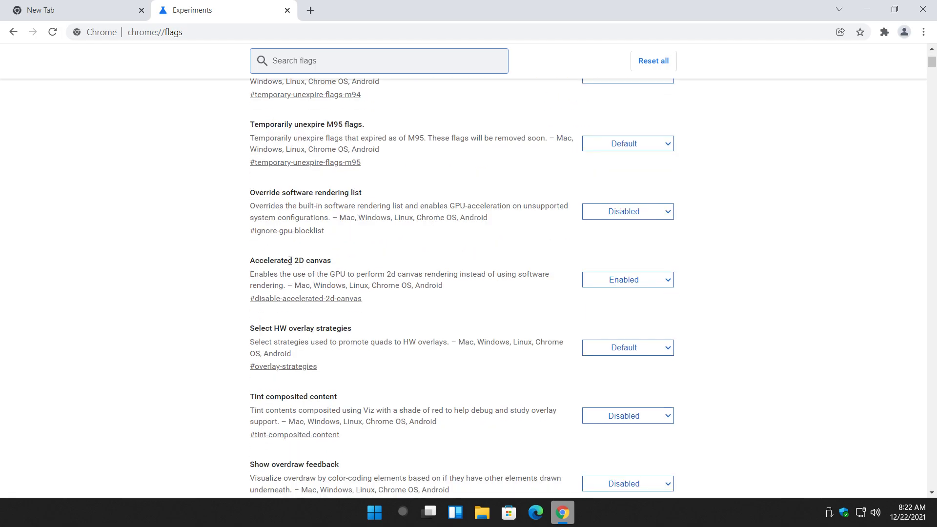
pyautogui.click(320, 298)
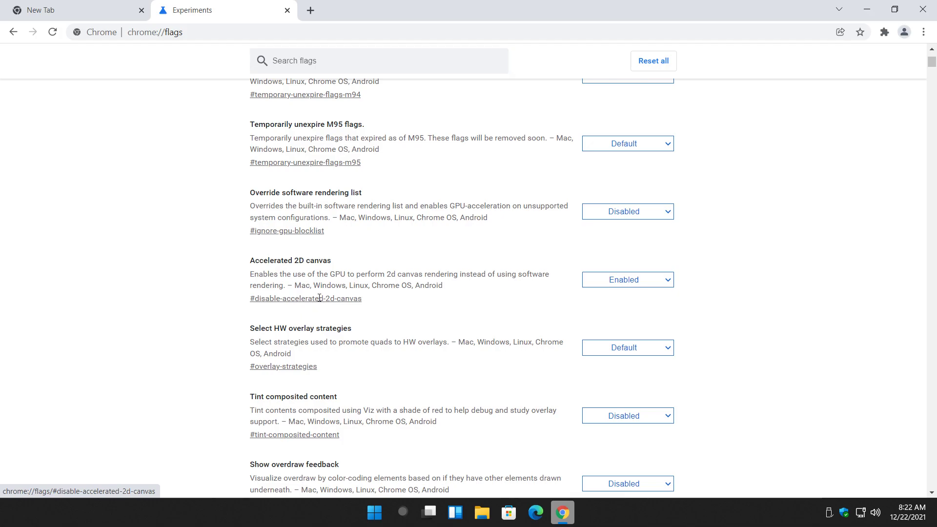
pyautogui.rightClick(204, 32)
pyautogui.click(219, 103)
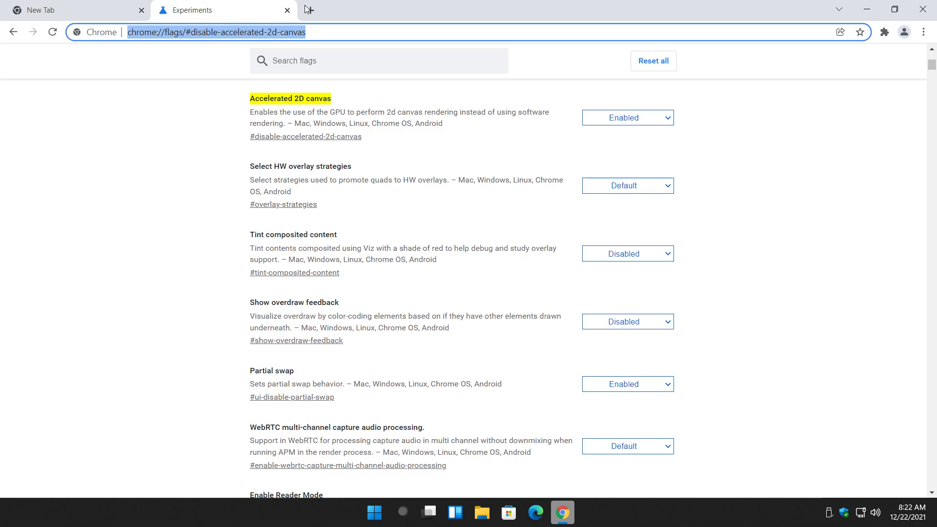
# Step: Close the Experiments tab, leaving only the New Tab page
pyautogui.click(287, 10)
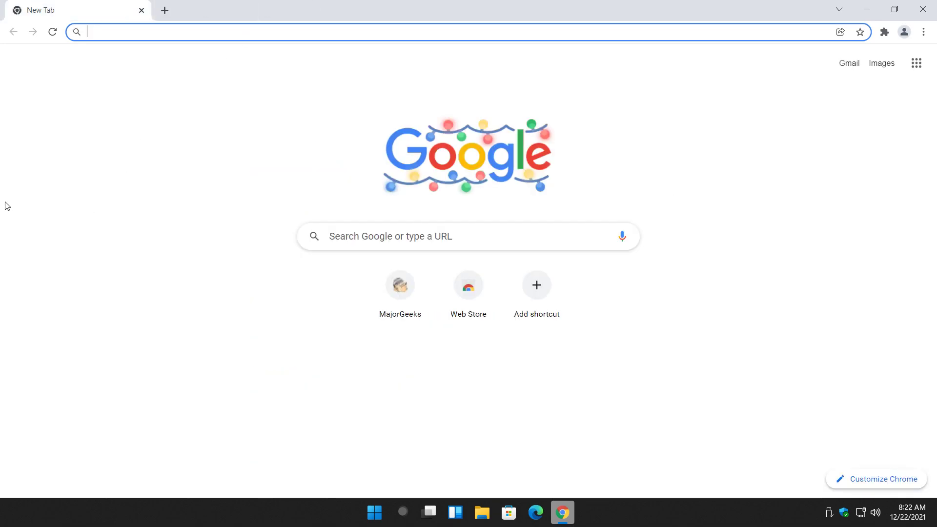